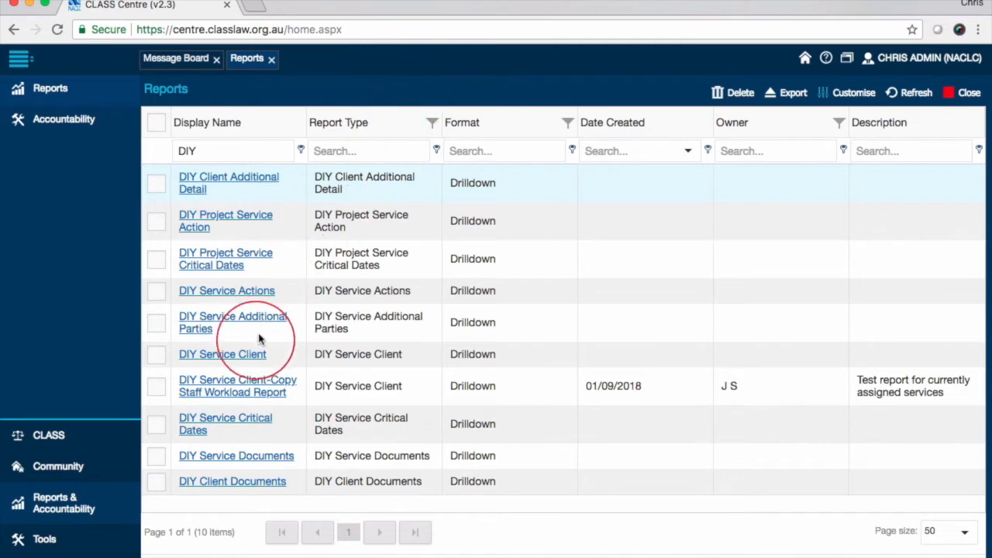
- Open the DIY Service Client report and set its date range from 1/09/2017 to 21/09/2018
left_click(233, 356)
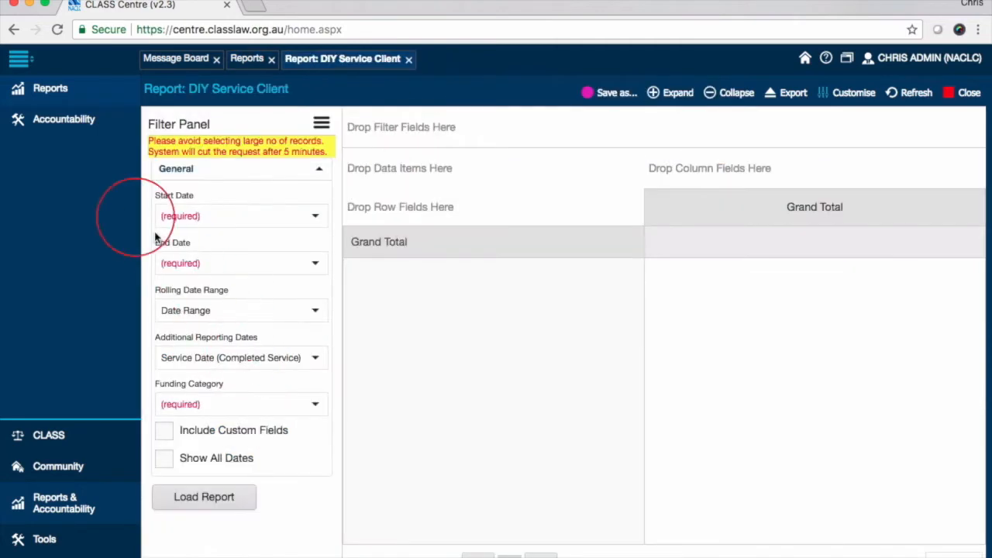
left_click(19, 58)
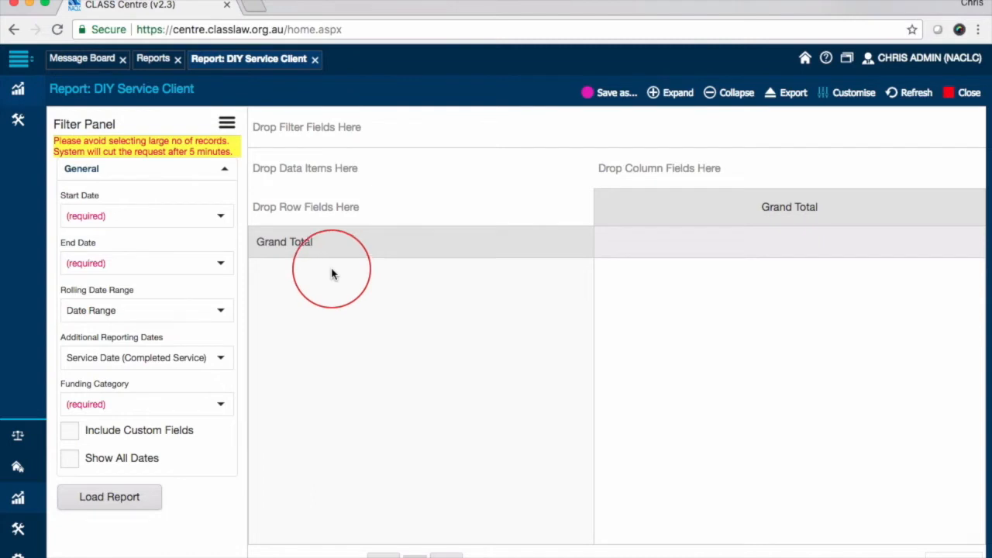
left_click(219, 216)
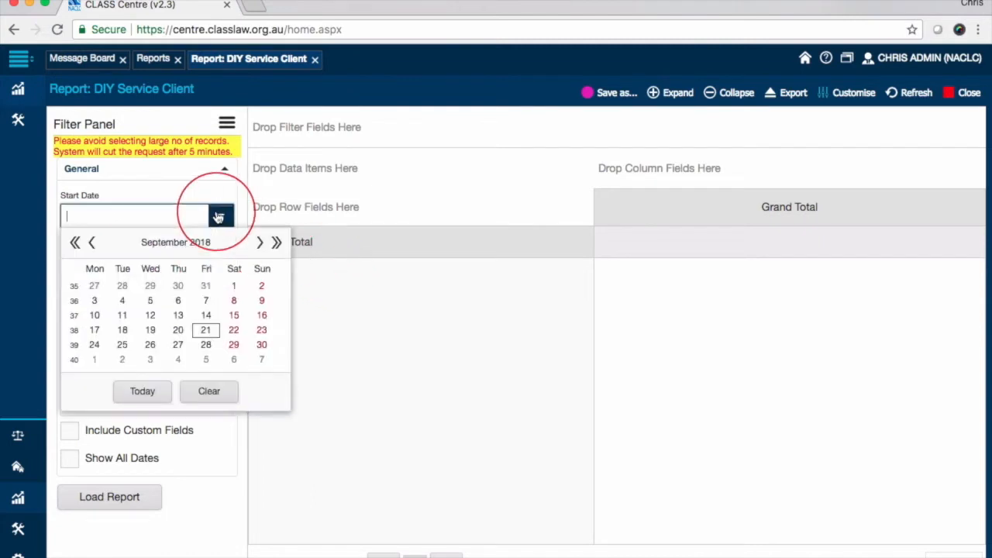
left_click(74, 243)
left_click(209, 289)
left_click(220, 263)
left_click(142, 440)
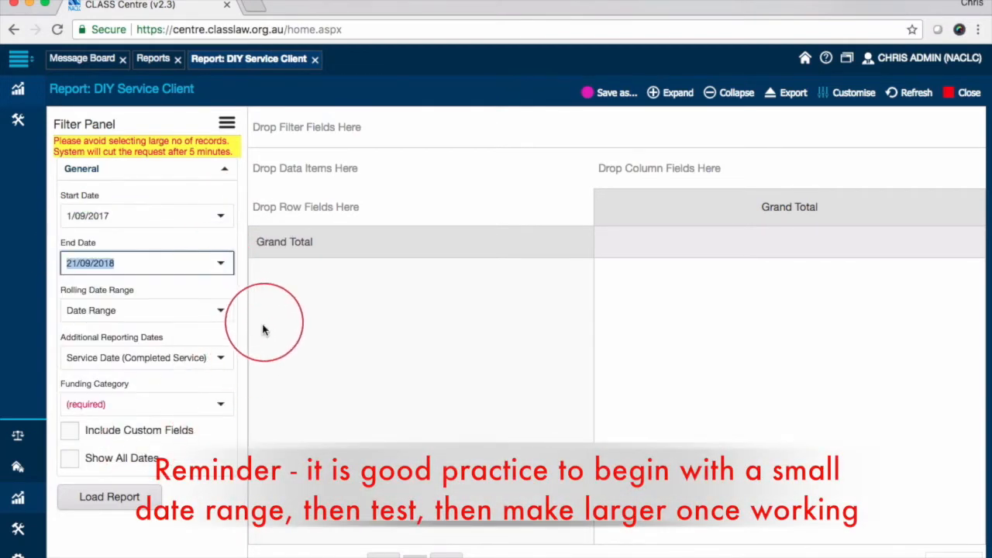
left_click(241, 288)
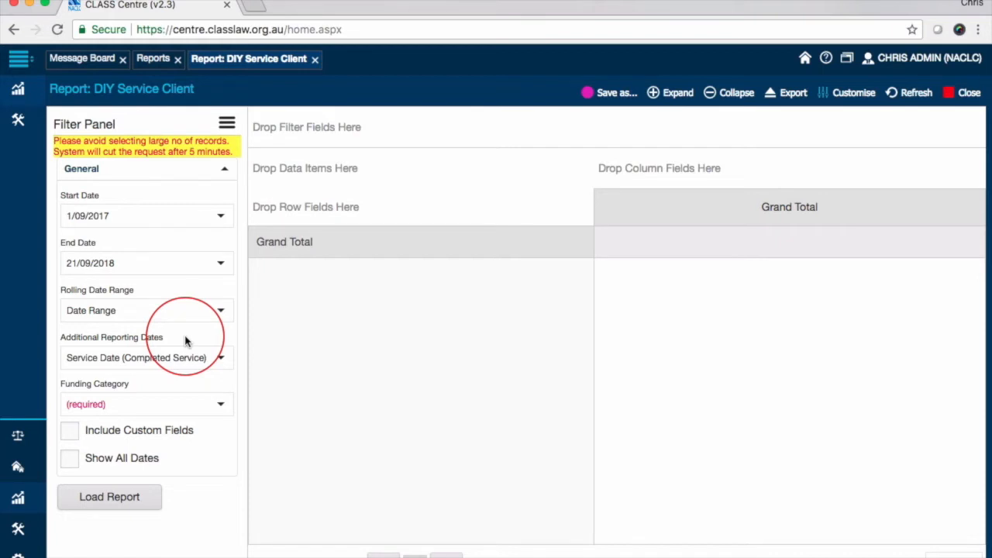
- Select all funding categories for the report and include custom fields
left_click(220, 403)
left_click(103, 226)
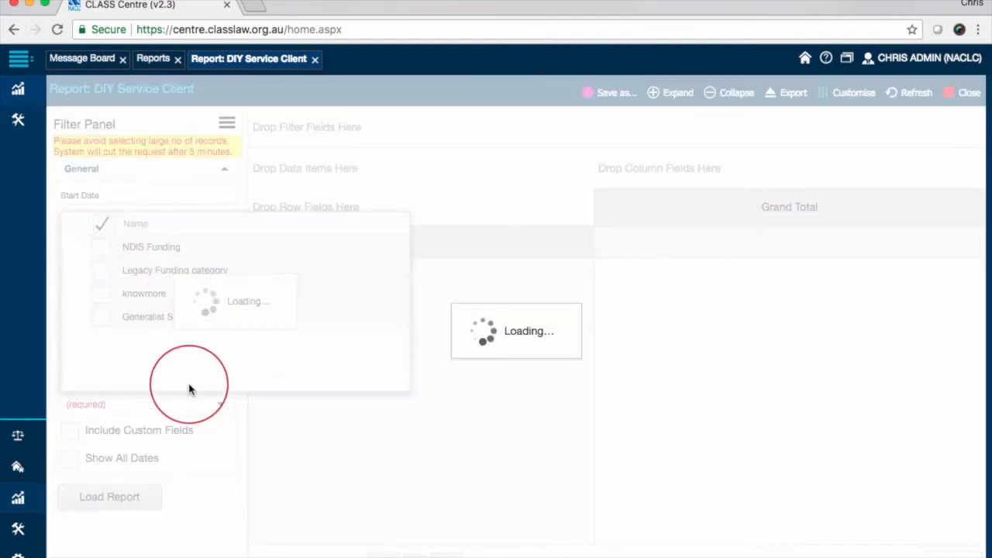
left_click(228, 432)
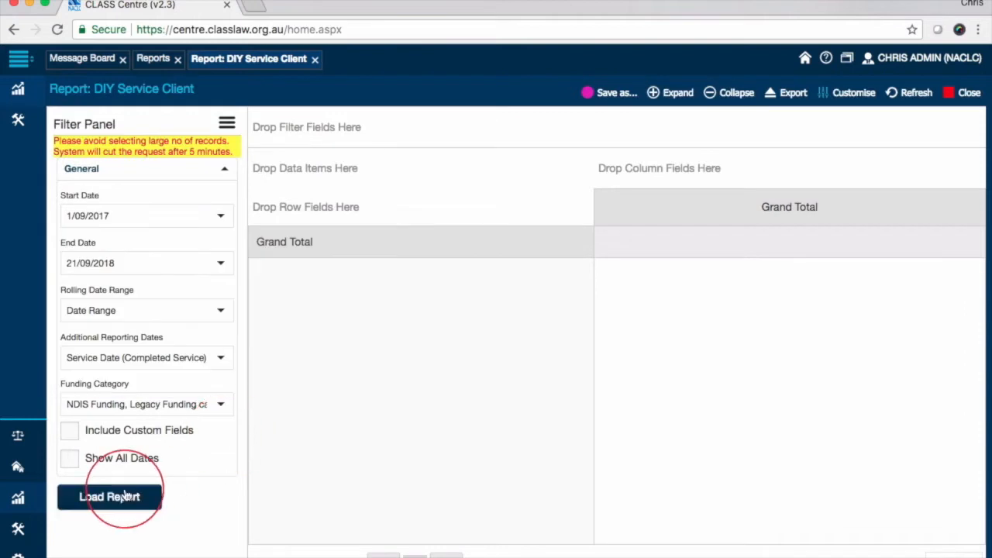
left_click(69, 428)
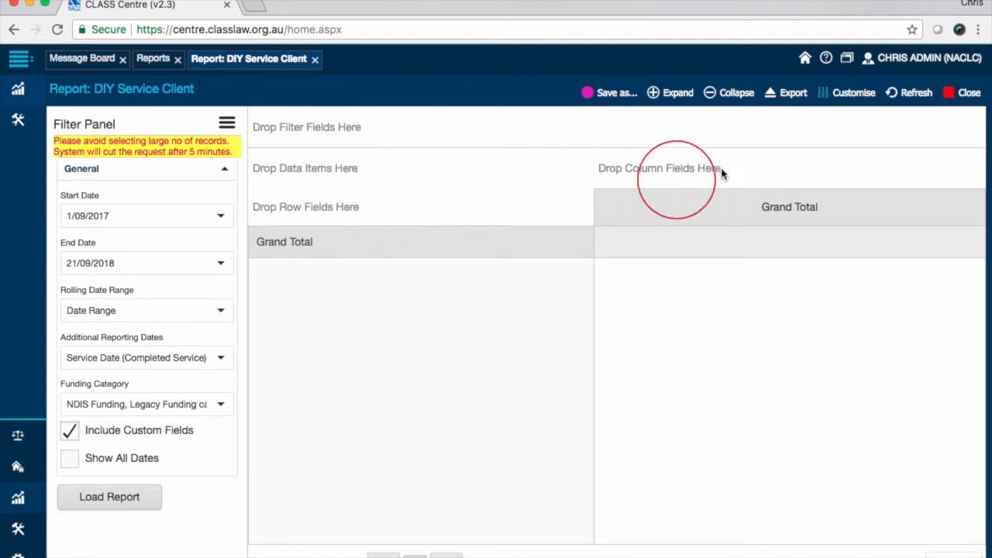
- Show the pivot grid's field list, enlarge it and move it over the filter settings
right_click(380, 208)
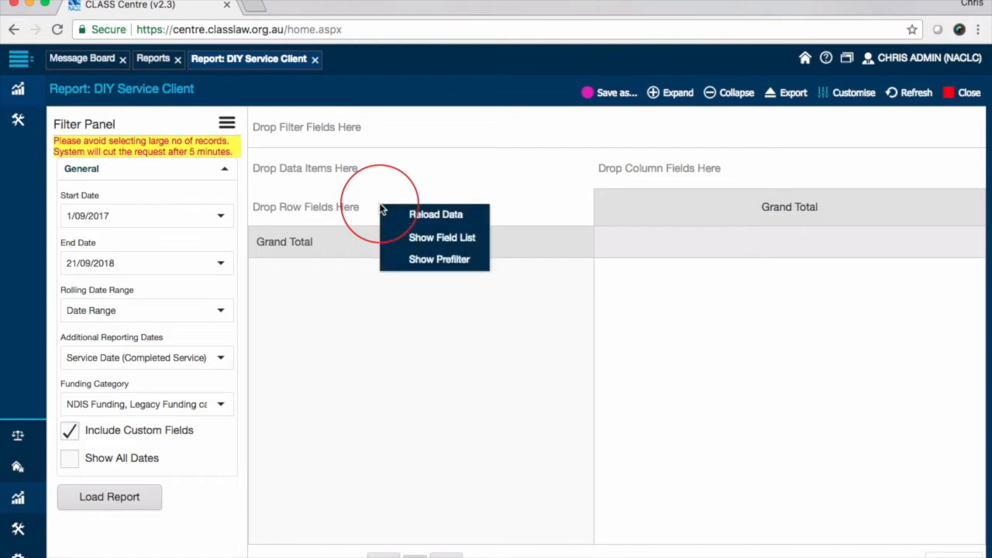
left_click(434, 238)
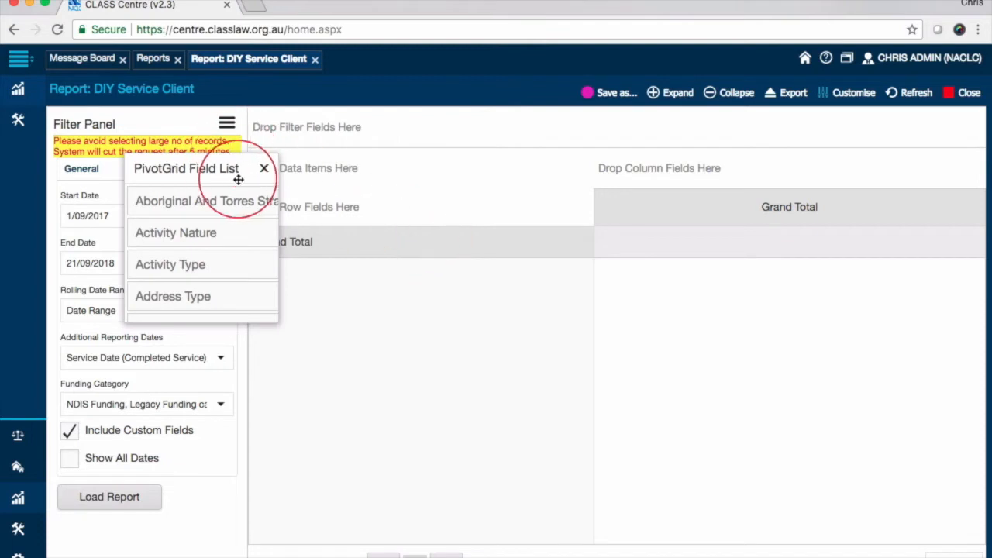
left_click_drag(277, 321, 319, 408)
left_click_drag(344, 471, 404, 555)
left_click_drag(236, 168, 160, 103)
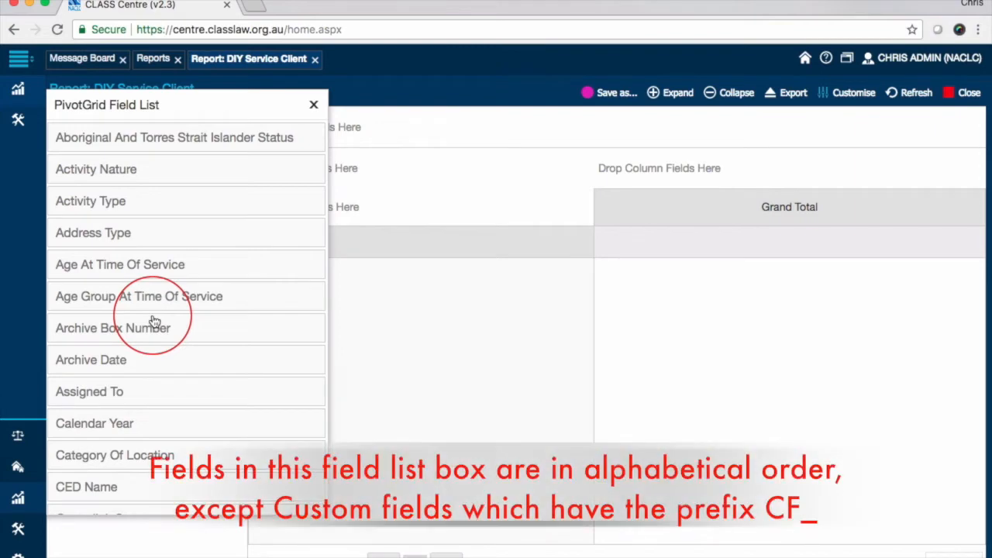
- Add Gender to the pivot grid as a row field and load the report
scroll(154, 321, "down", 15)
scroll(154, 321, "down", 15)
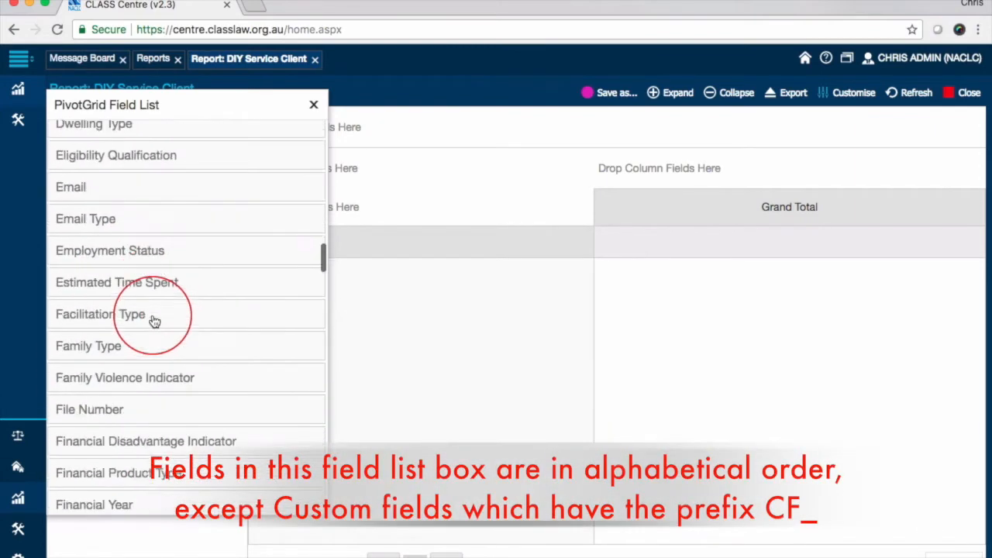
left_click_drag(179, 101, 752, 99)
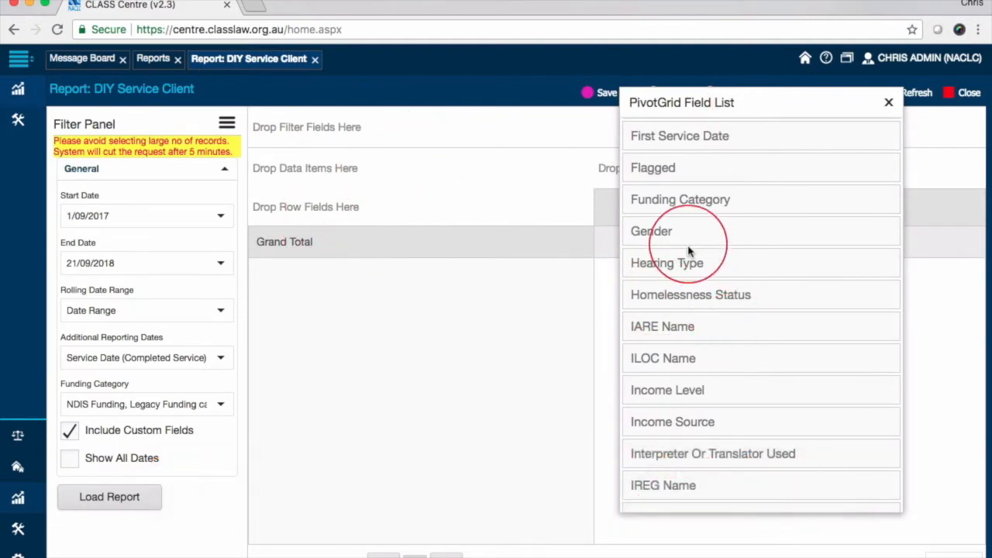
left_click_drag(665, 225, 405, 210)
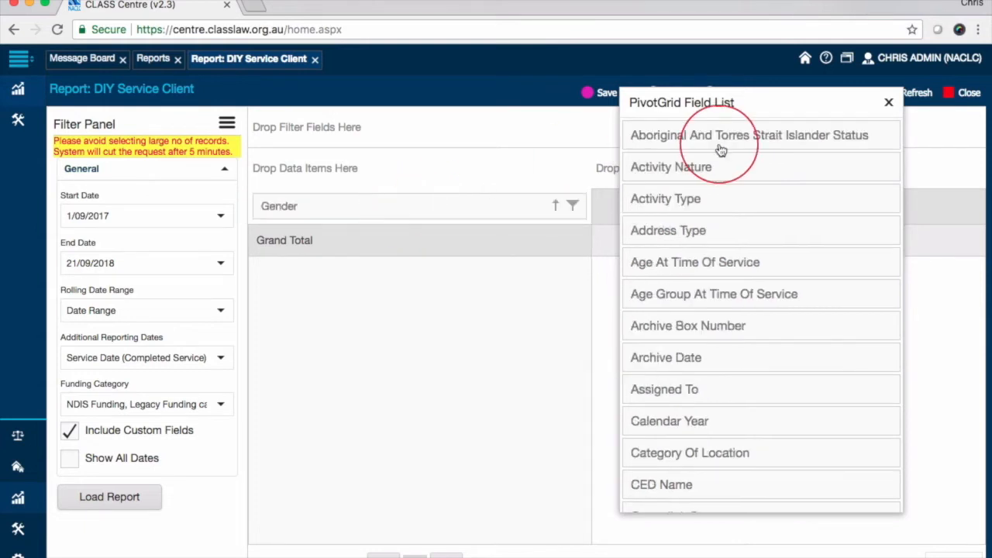
left_click(888, 103)
left_click(109, 497)
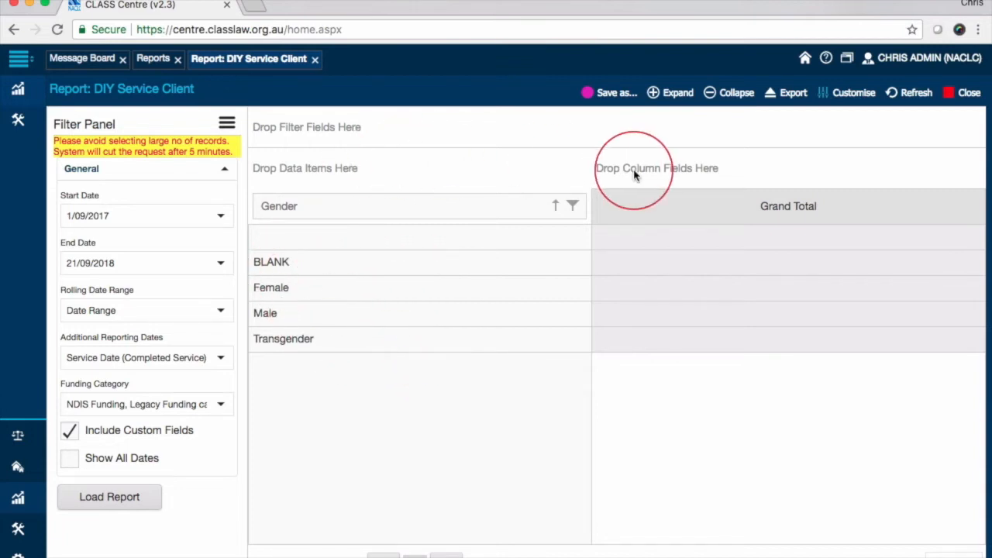
- Add Disability Status from the field list to the pivot grid as a column field
right_click(434, 165)
left_click(471, 195)
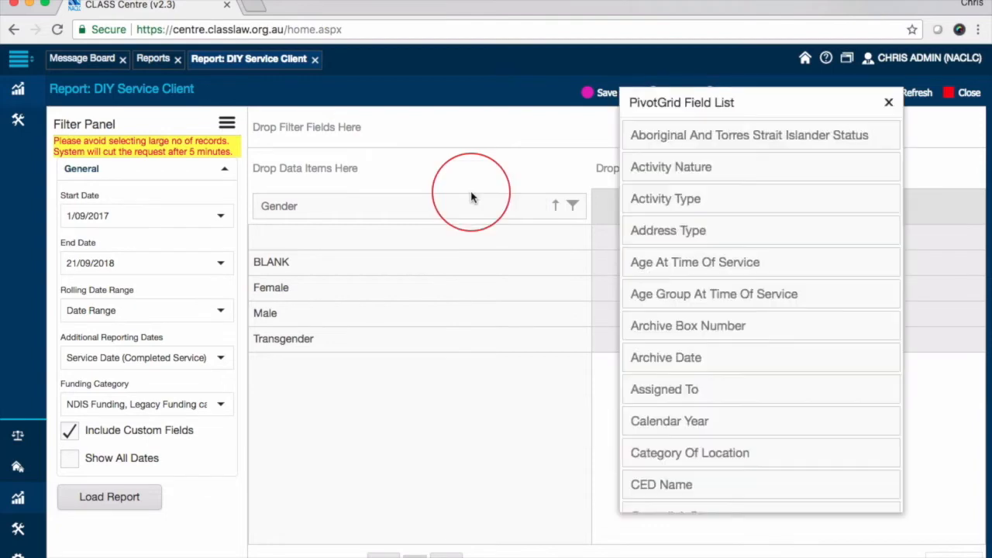
left_click_drag(720, 98, 335, 91)
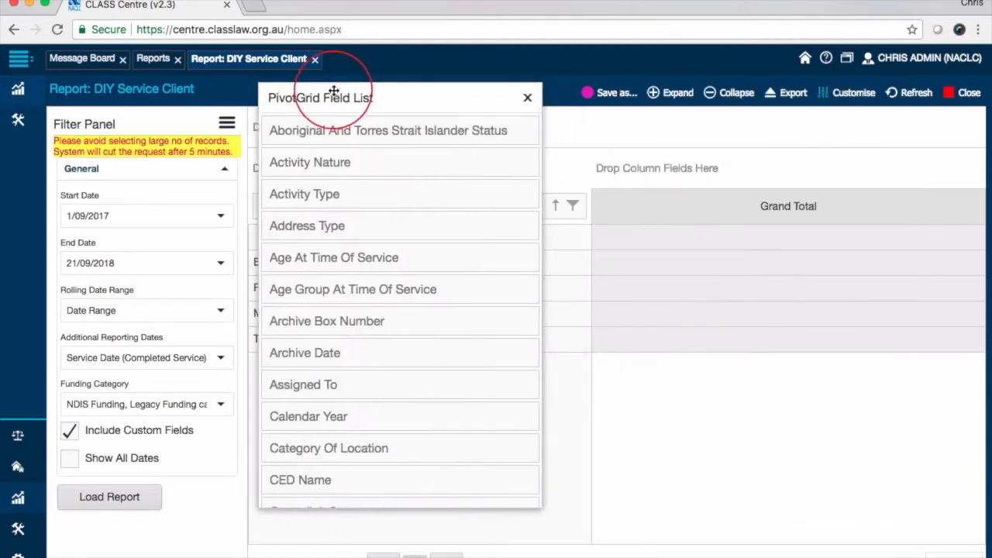
scroll(387, 210, "down", 10)
scroll(389, 208, "down", 10)
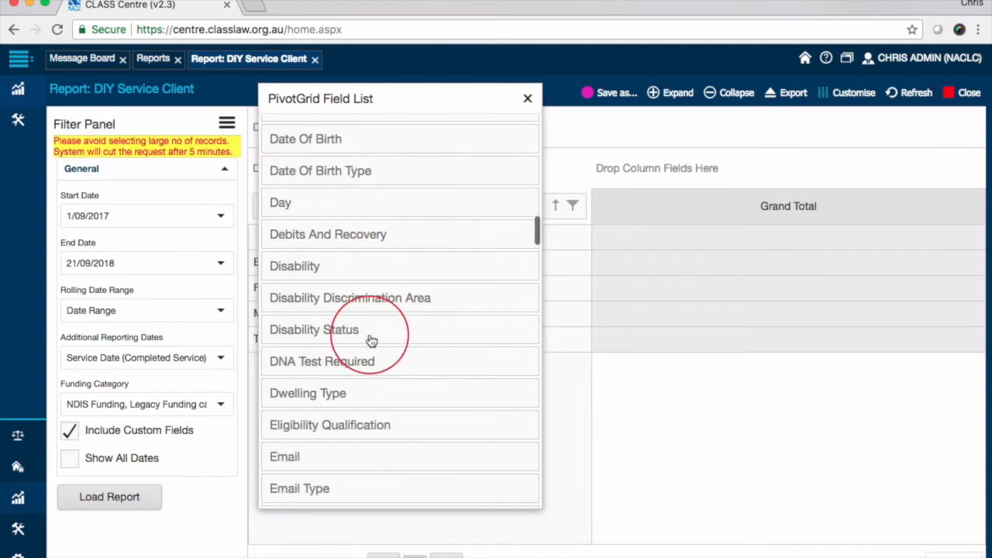
left_click_drag(371, 341, 666, 166)
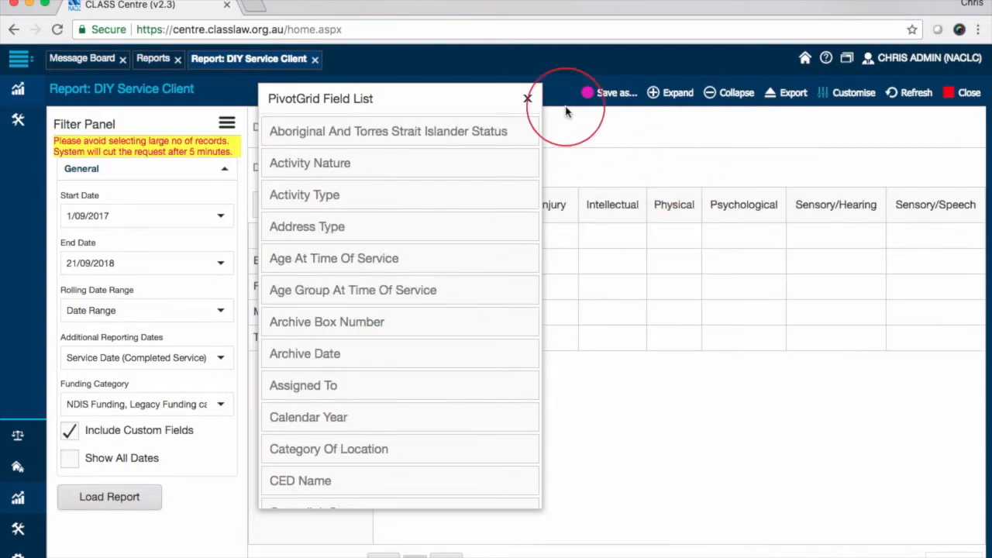
left_click(527, 99)
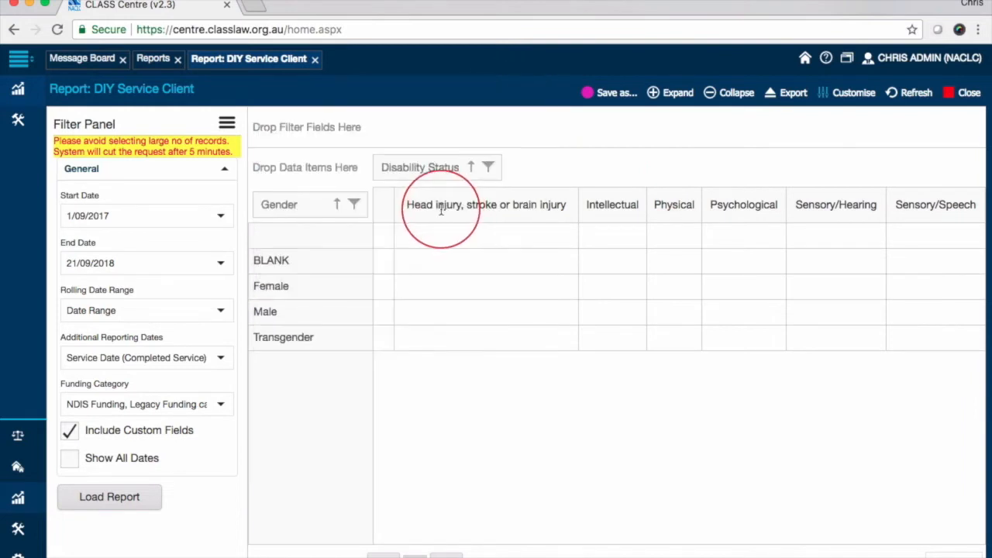
- Add No Of Client from the field list to the pivot grid as the data item
right_click(364, 169)
left_click(387, 198)
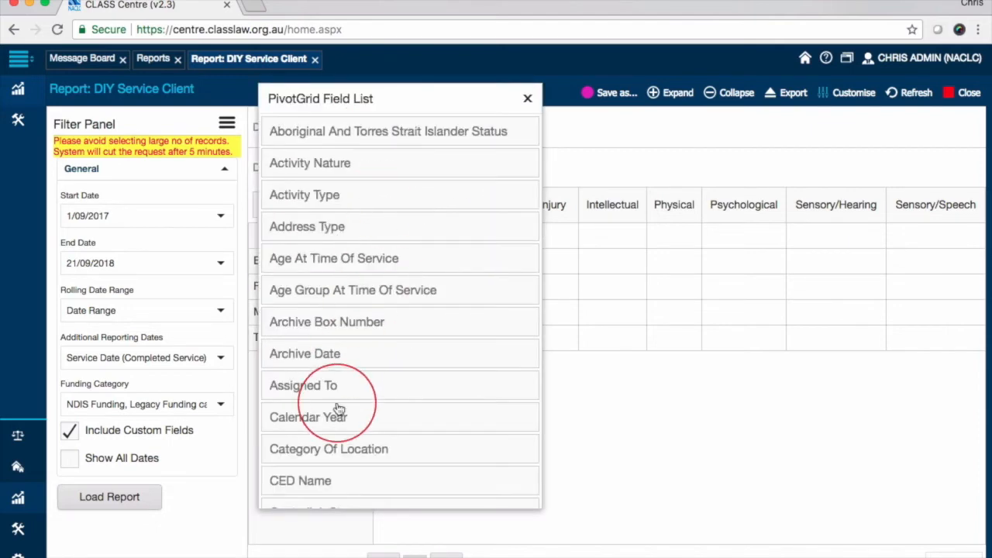
scroll(339, 408, "down", 20)
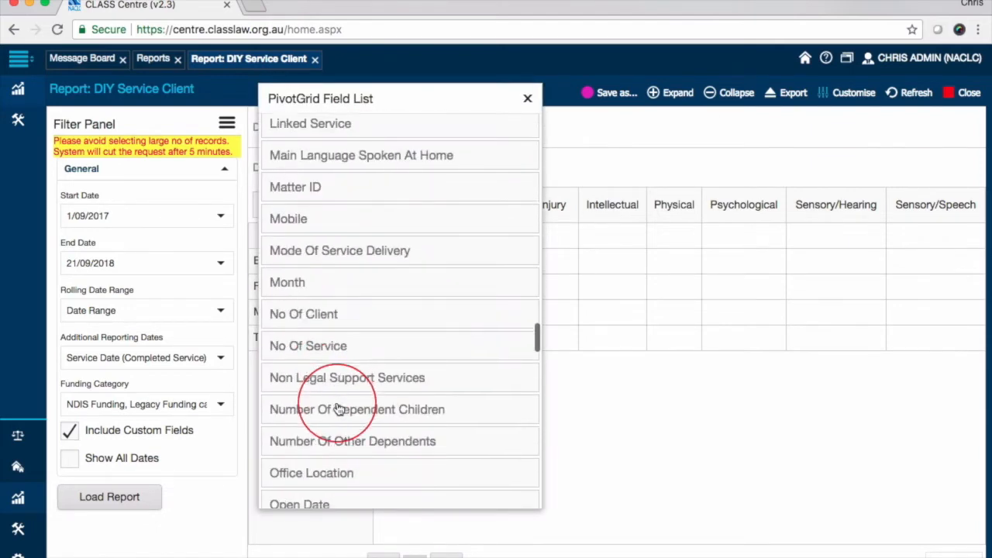
left_click_drag(395, 94, 669, 91)
left_click_drag(565, 322, 322, 170)
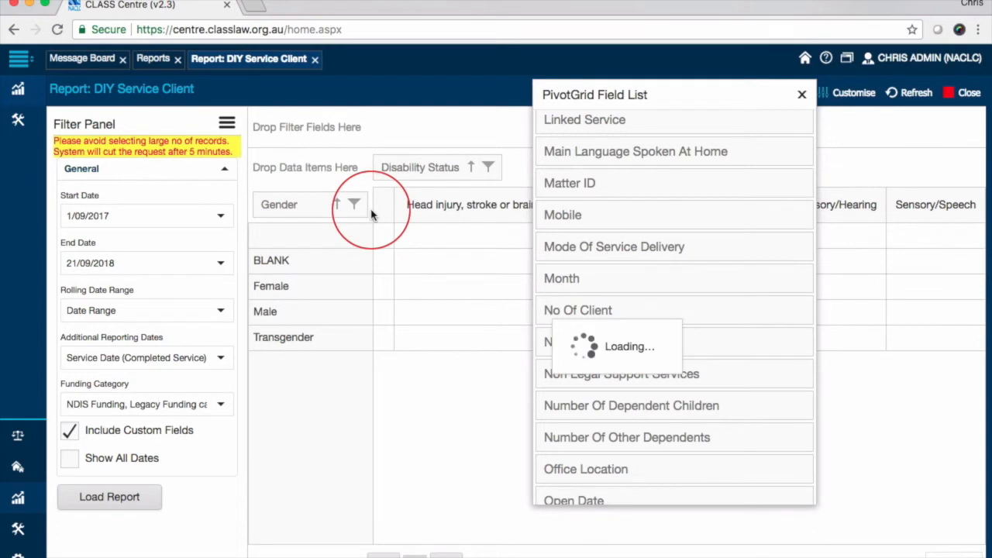
left_click(802, 94)
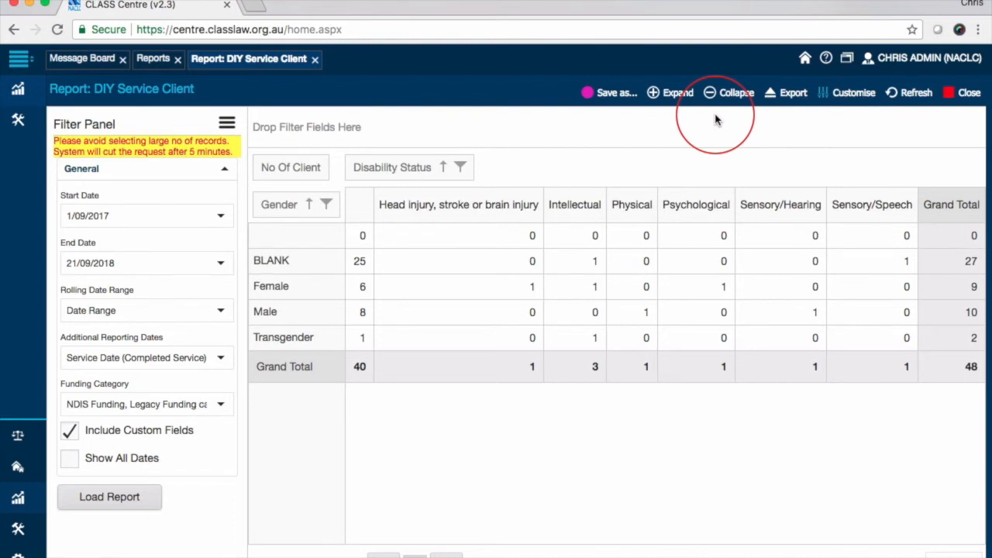
- Add Service Type from the field list to the pivot grid as a filter field
right_click(661, 142)
left_click(699, 183)
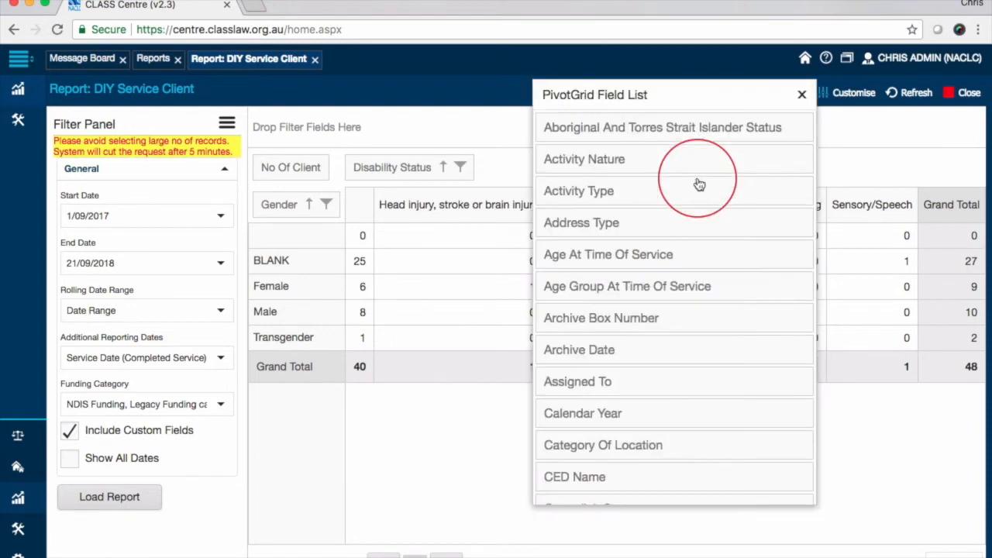
scroll(558, 393, "down", 10)
scroll(554, 393, "down", 20)
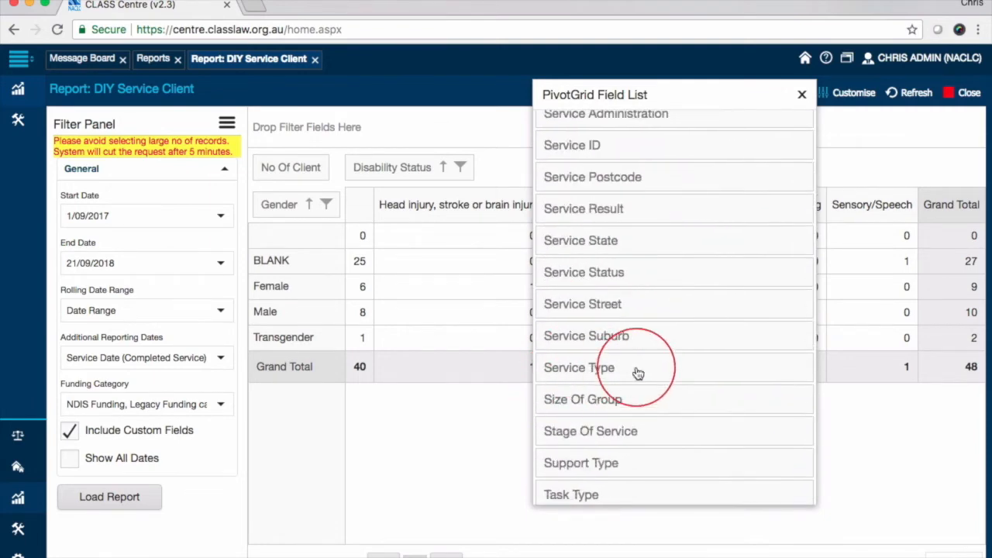
left_click_drag(637, 374, 385, 139)
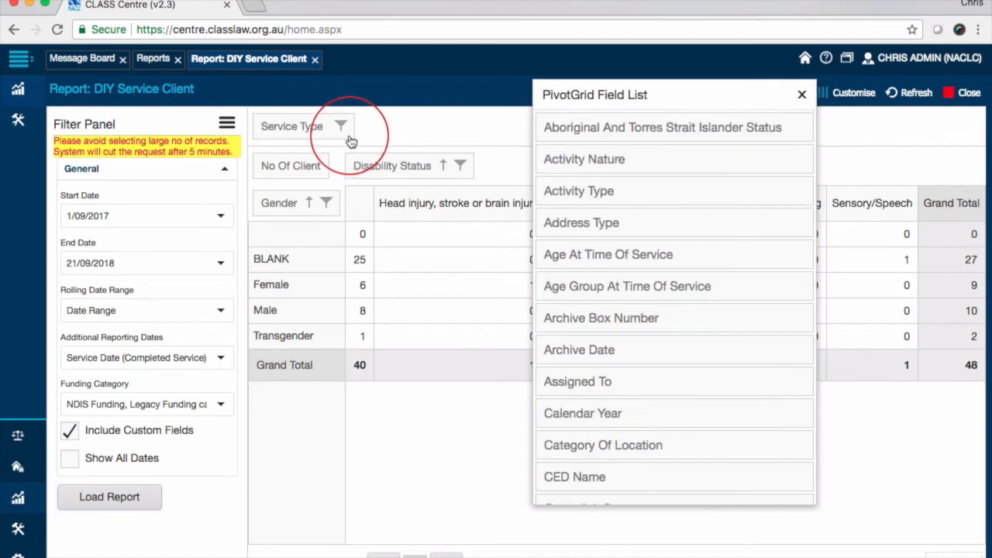
left_click(802, 94)
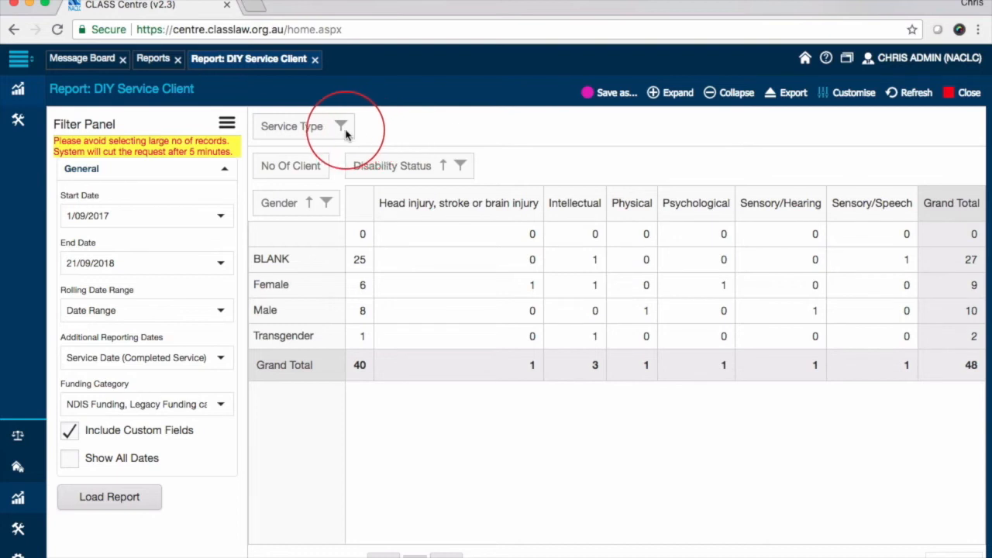
- Filter the Service Type field to exclude Information and Referral
left_click(341, 126)
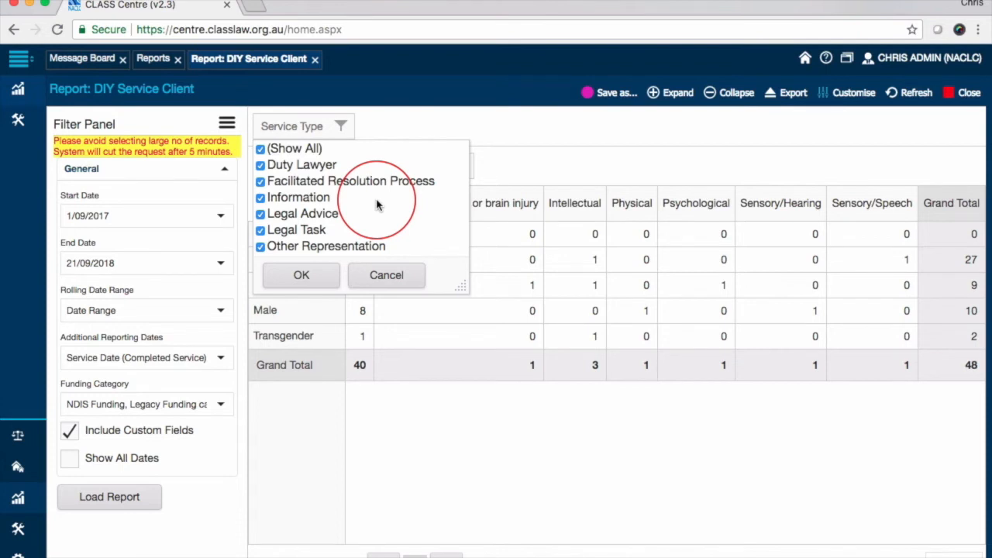
left_click(293, 200)
scroll(343, 222, "down", 1)
left_click(285, 249)
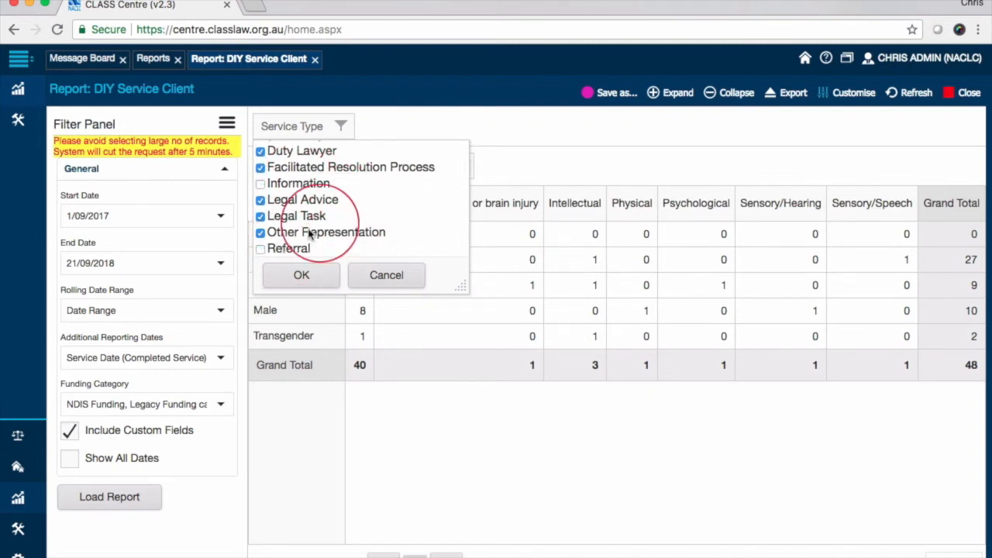
scroll(349, 217, "up", 1)
left_click(306, 276)
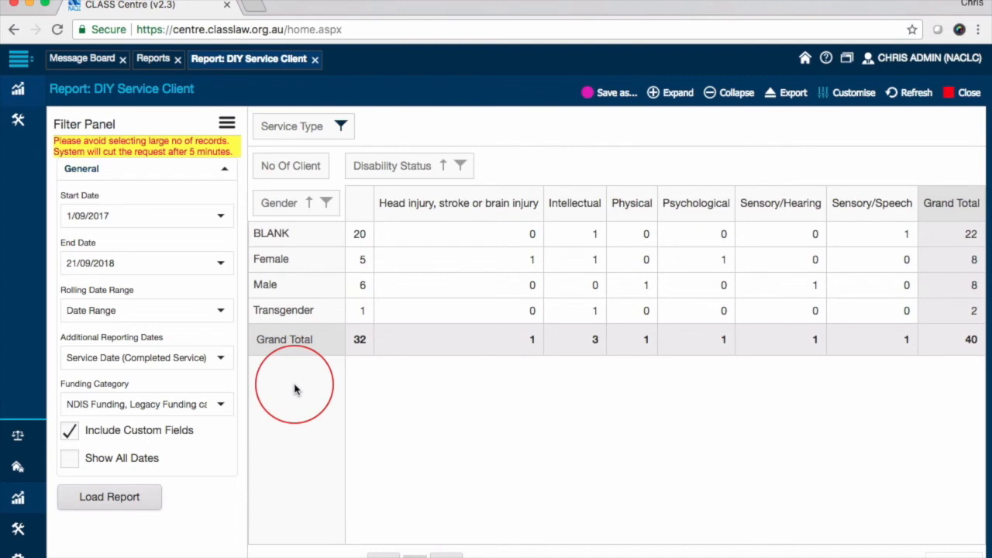
- Close the current report and open a fresh DIY Service Client report dated from 1/09/2017 to 21/09/2018
left_click(315, 59)
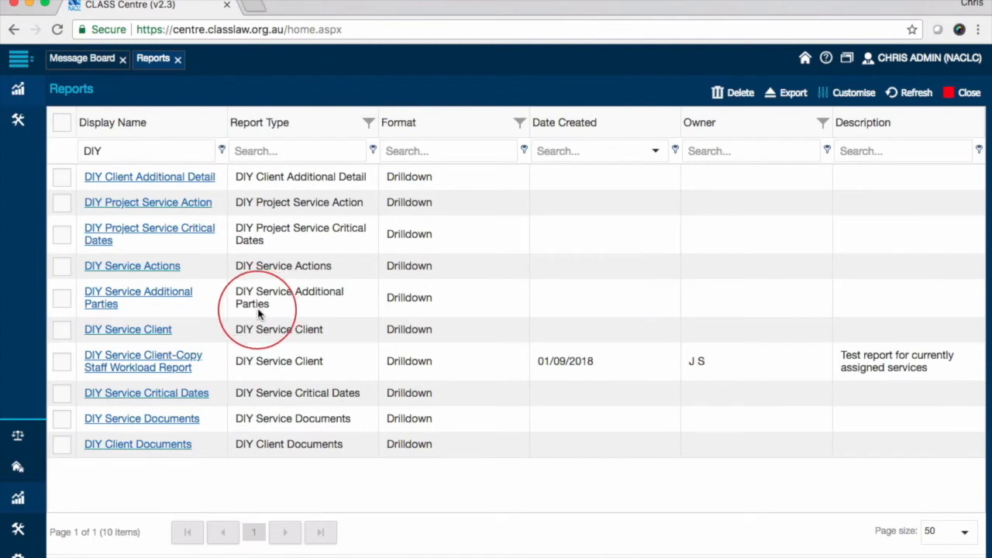
left_click(152, 332)
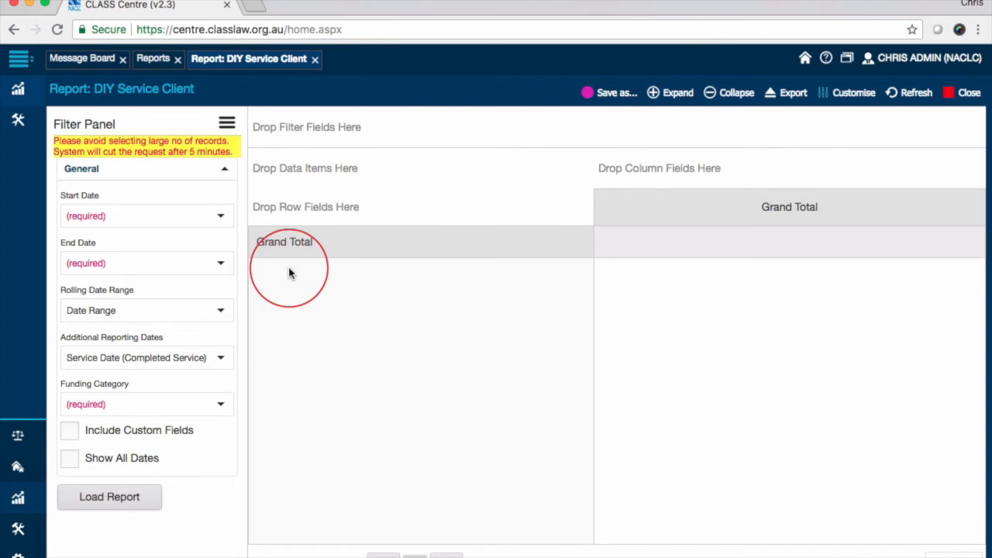
left_click(221, 216)
left_click(75, 242)
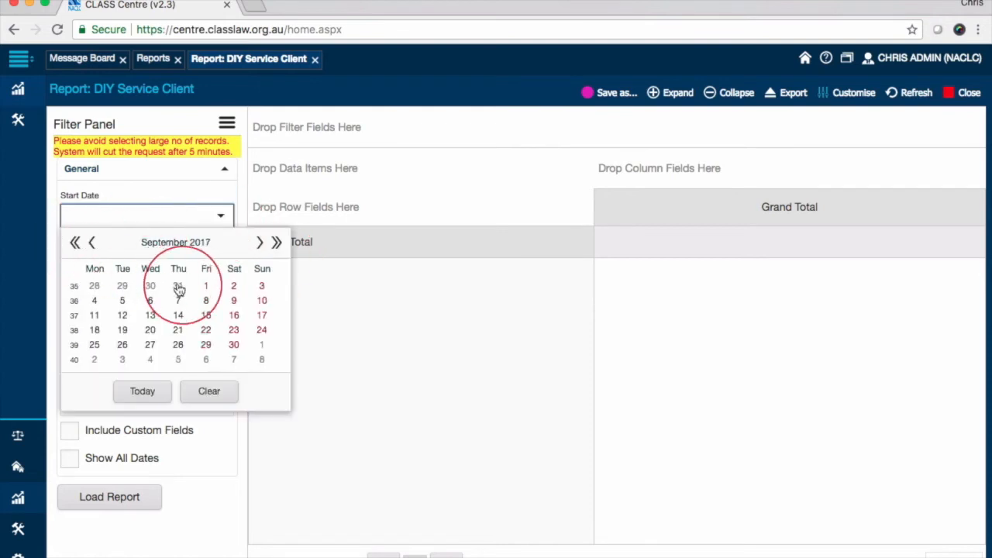
left_click(206, 286)
left_click(220, 262)
left_click(155, 437)
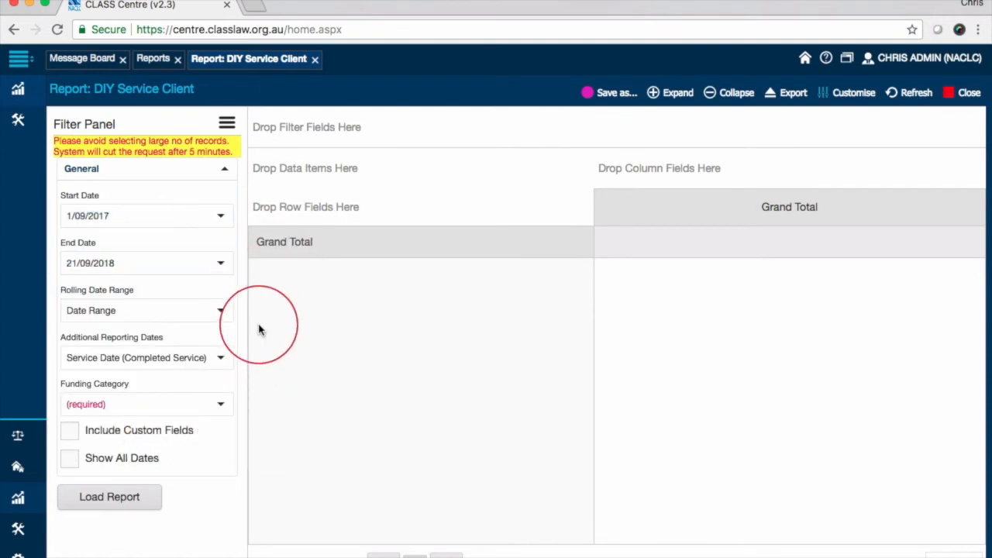
- Select all funding categories for the report's Funding Category filter
left_click(221, 403)
left_click(101, 223)
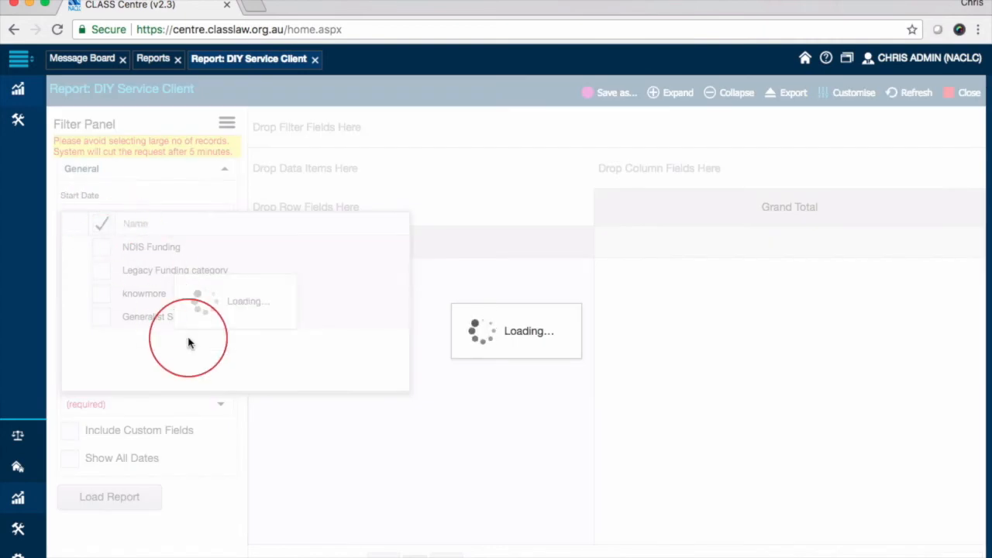
left_click(241, 415)
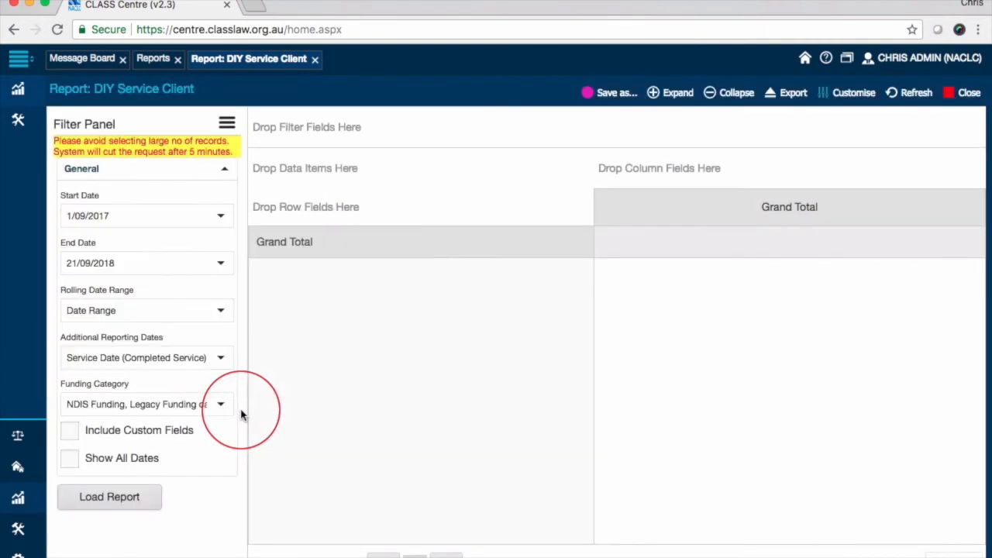
- Show the PivotGrid Field List, place it over the filter panel and enlarge it to show more fields
right_click(452, 186)
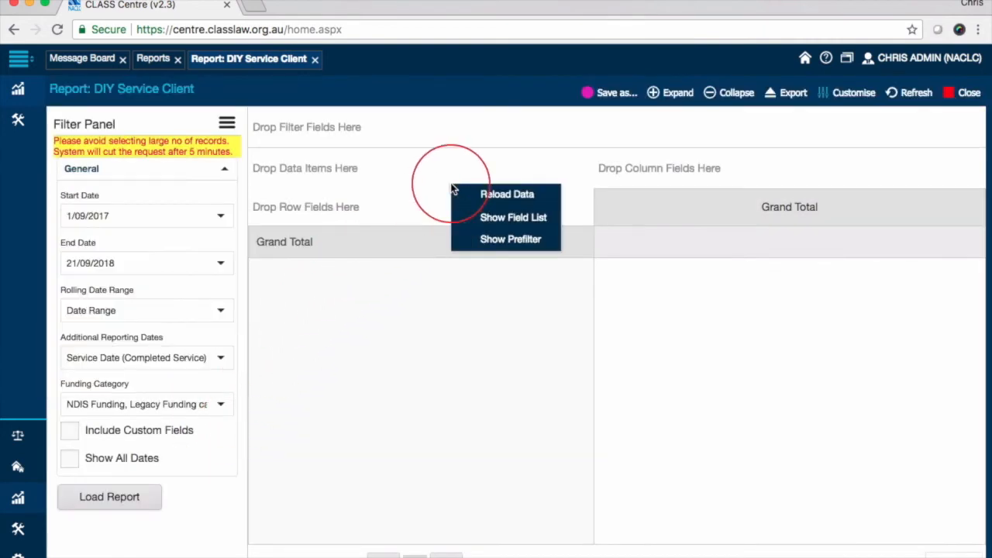
left_click(482, 219)
left_click_drag(203, 164, 133, 121)
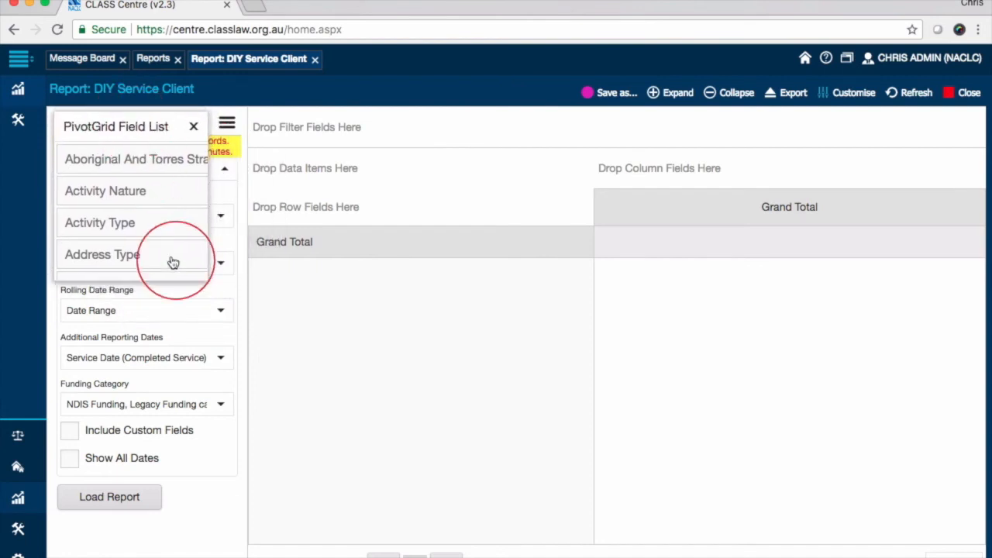
left_click_drag(203, 283, 249, 556)
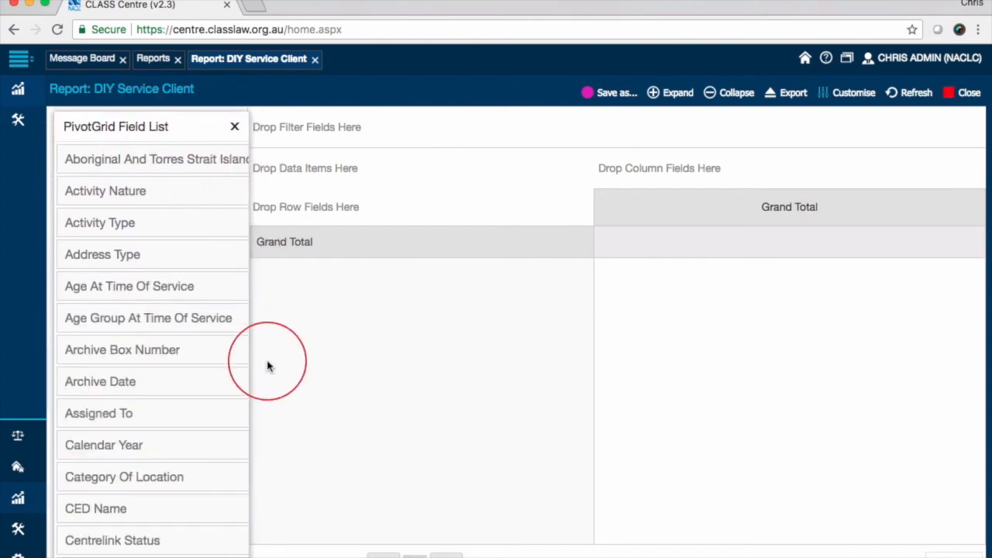
- Add No Of Service from the field list as the data item and Service ID as a row field
scroll(224, 379, "down", 10)
scroll(224, 379, "down", 10)
left_click_drag(222, 377, 291, 166)
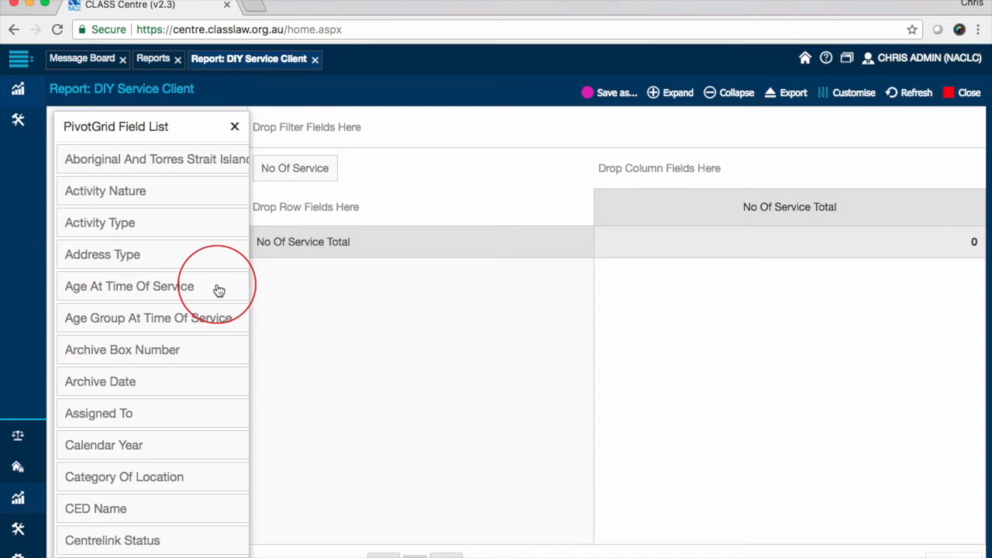
scroll(219, 290, "down", 20)
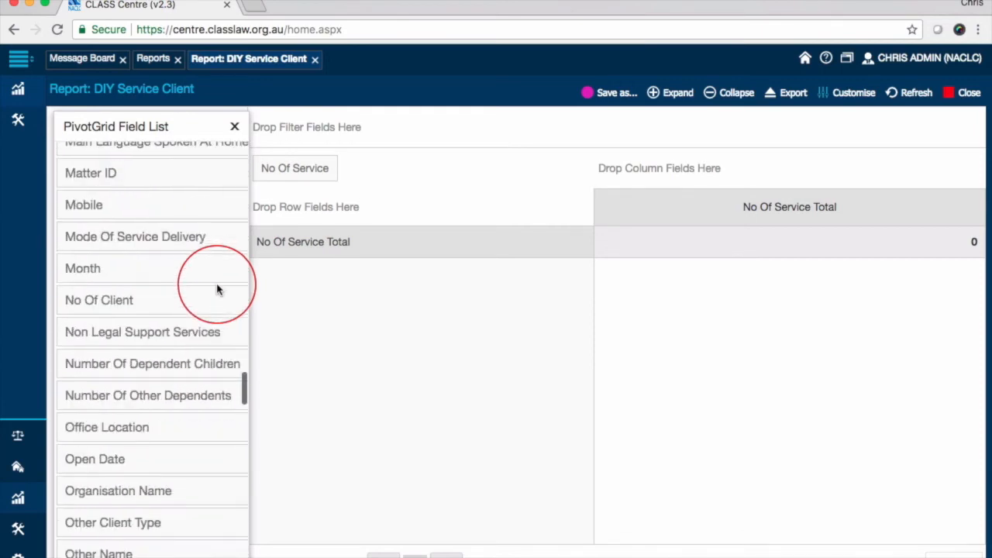
left_click_drag(162, 360, 344, 214)
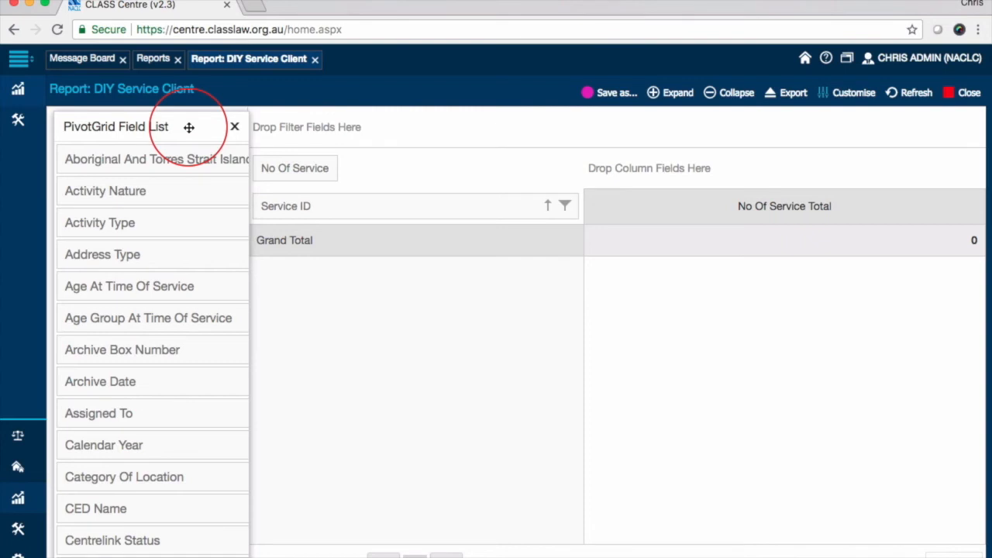
- Move the field list clear of the row area and add Main Language Spoken At Home as a row field before Service ID
left_click_drag(188, 127, 746, 126)
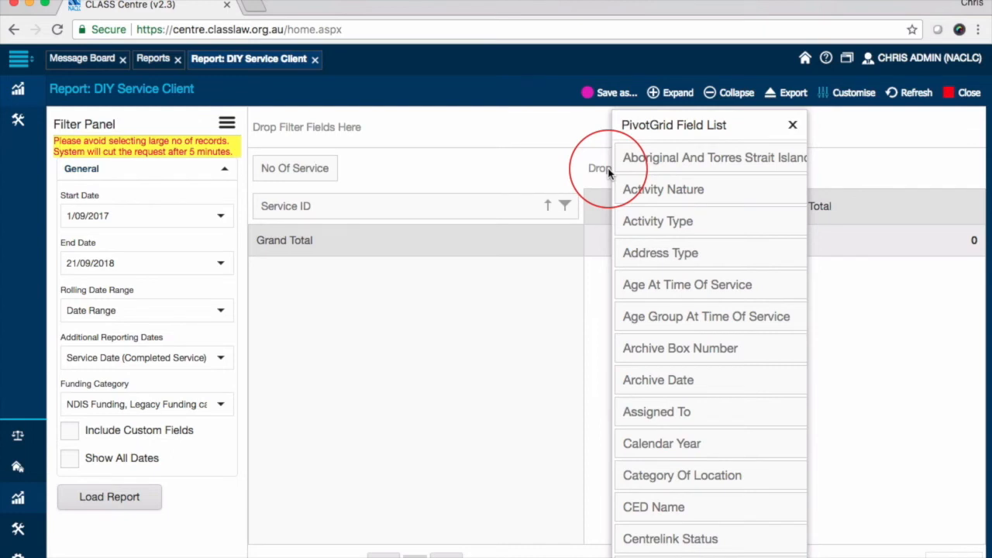
scroll(704, 361, "down", 15)
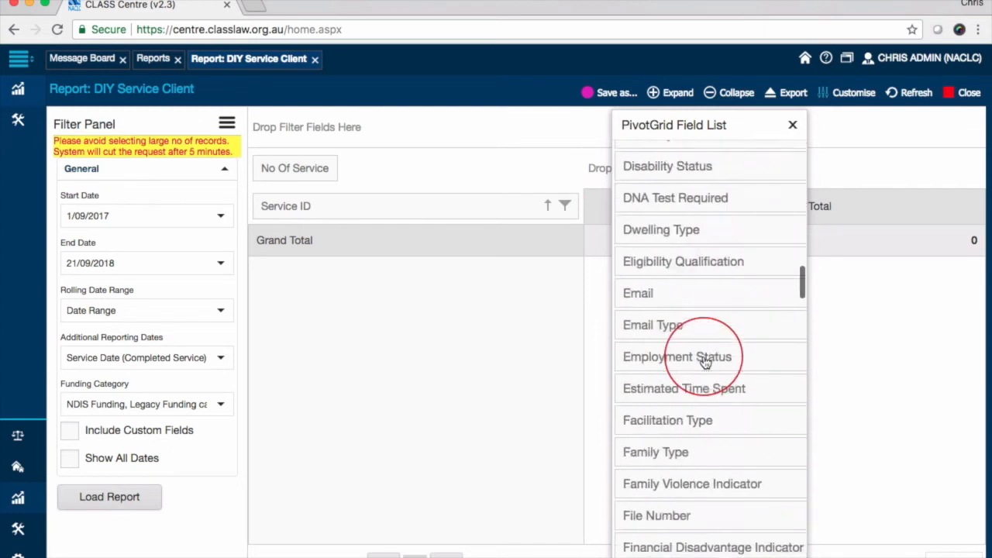
scroll(706, 362, "down", 15)
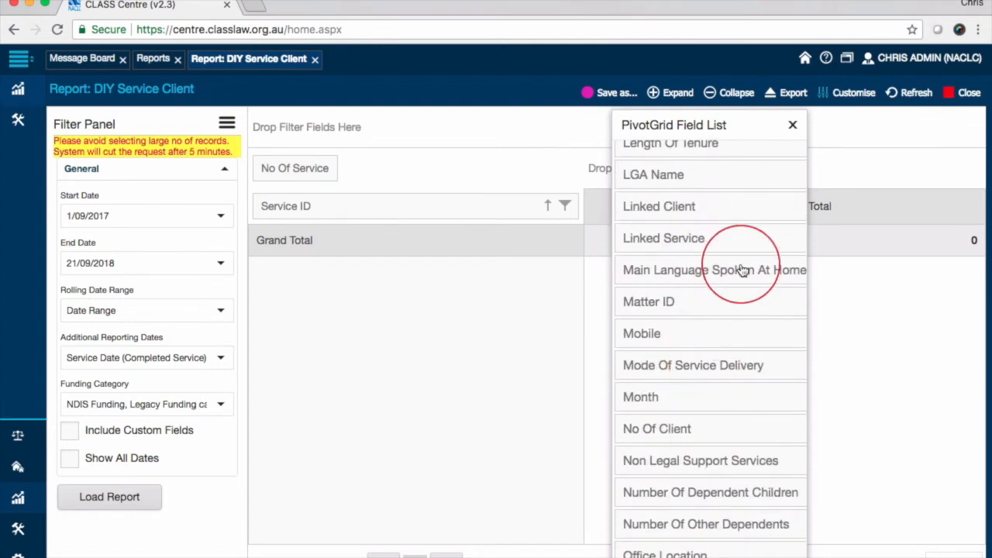
left_click_drag(742, 270, 286, 207)
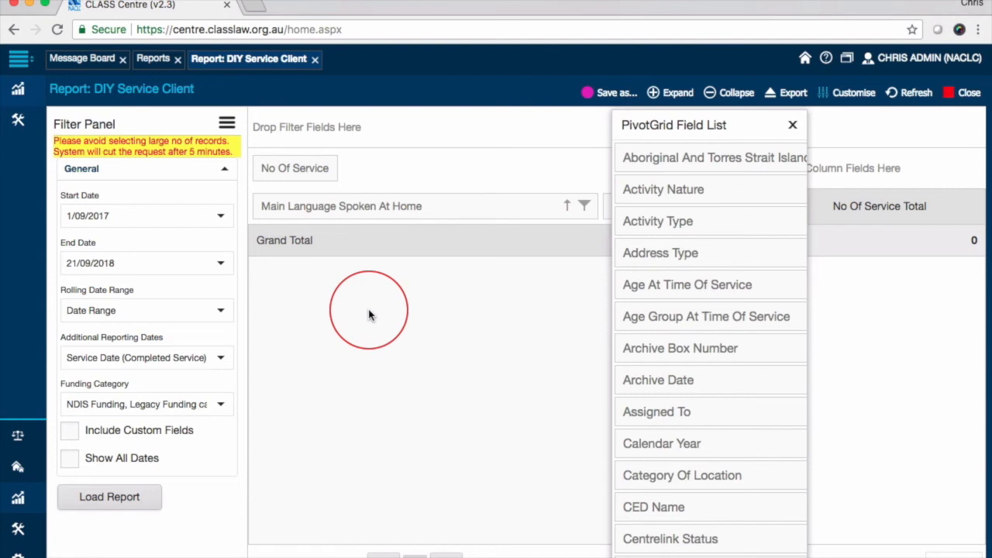
- Move the field list further aside and add Age Group At Time Of Service as the first row field
left_click_drag(674, 125, 840, 123)
left_click(521, 419)
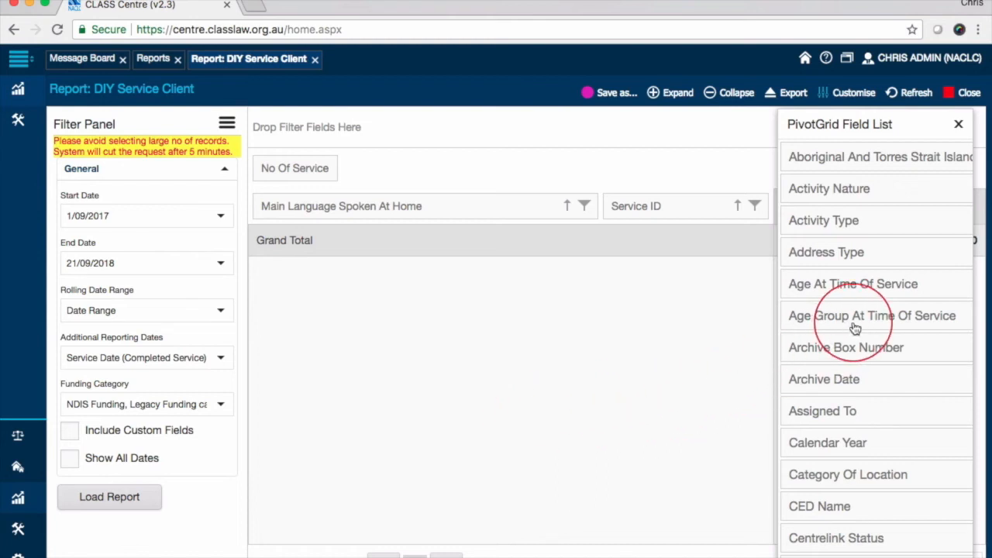
left_click_drag(854, 329, 292, 220)
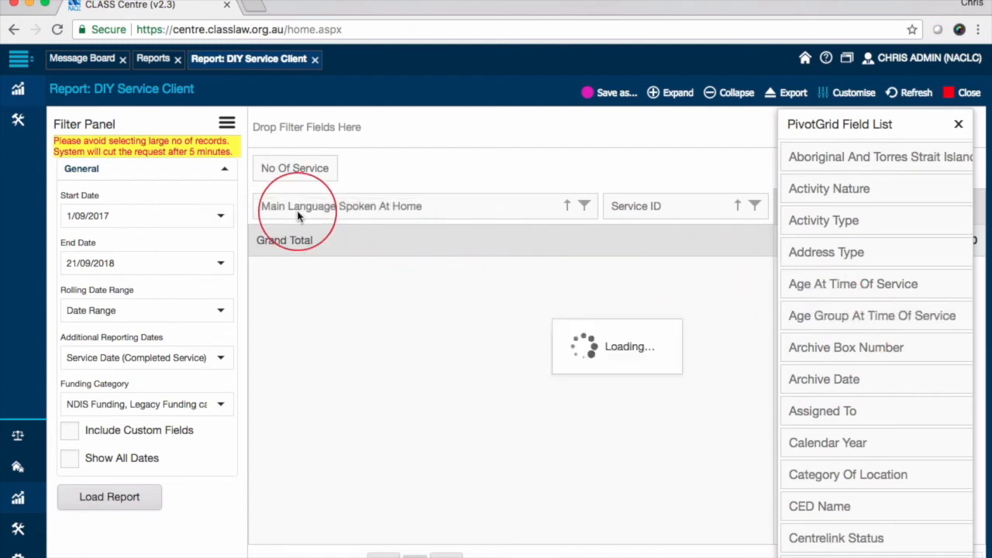
- Close the field list and load the report data into the pivot grid
left_click(958, 127)
left_click(107, 504)
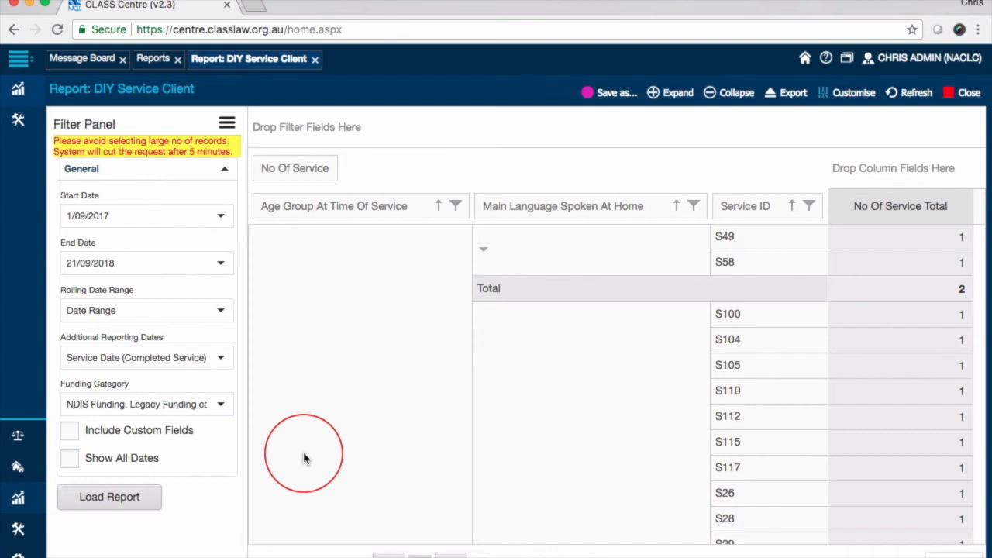
scroll(303, 458, "down", 15)
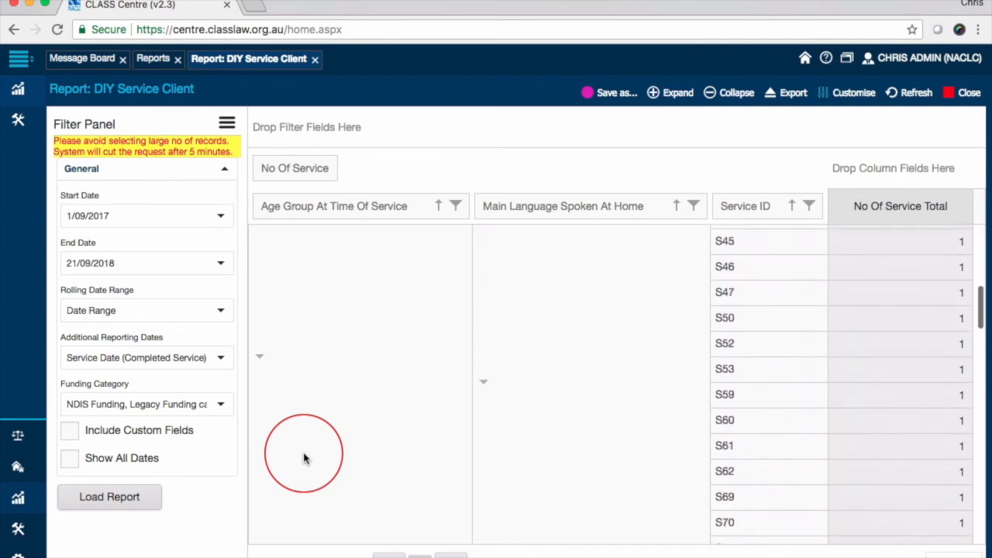
scroll(303, 458, "down", 12)
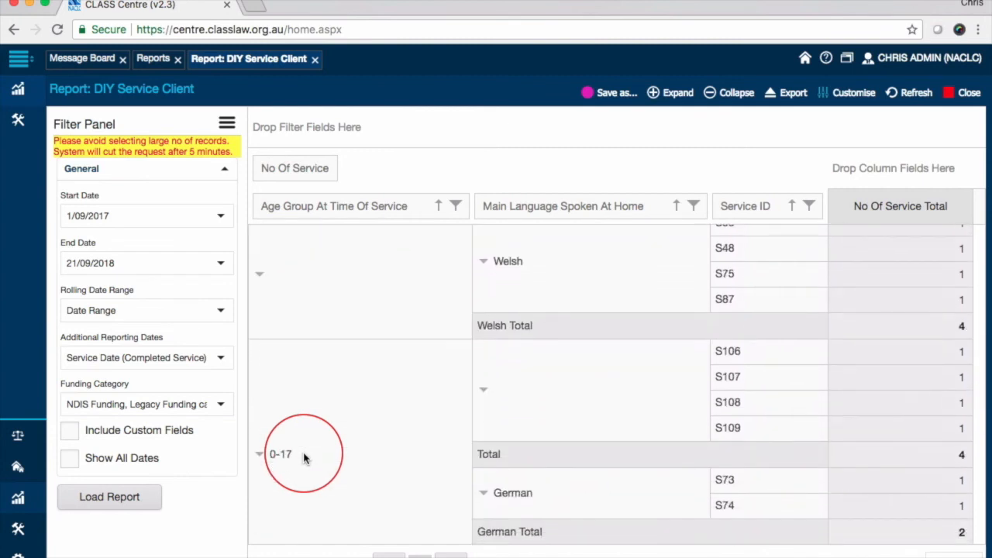
scroll(303, 458, "down", 12)
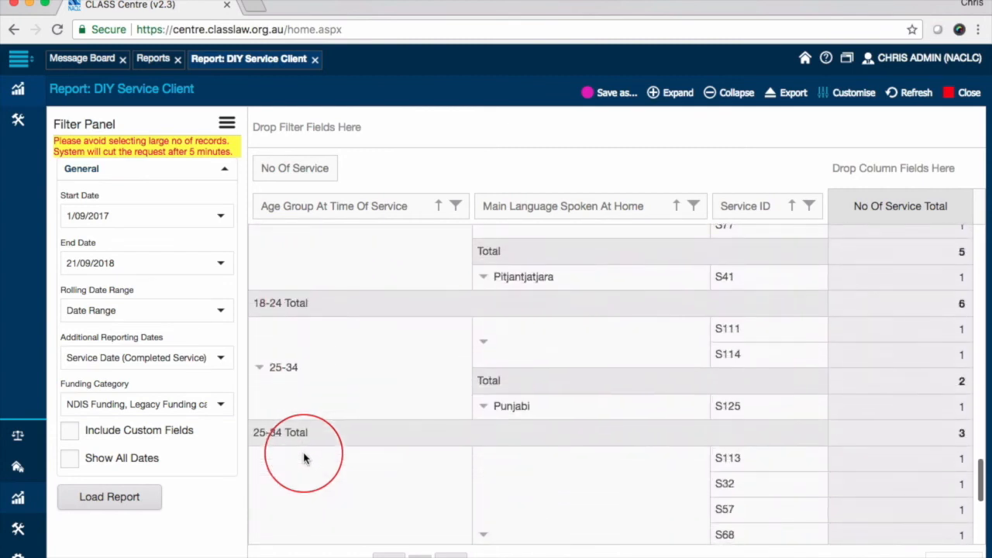
scroll(303, 458, "down", 3)
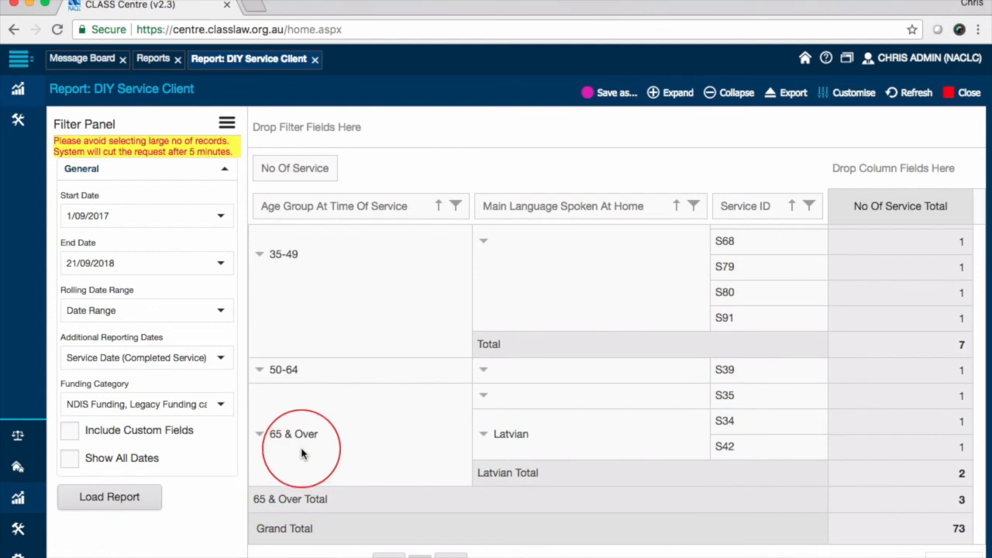
- Filter the Main Language Spoken At Home field to exclude blank entries
left_click(692, 208)
left_click(482, 245)
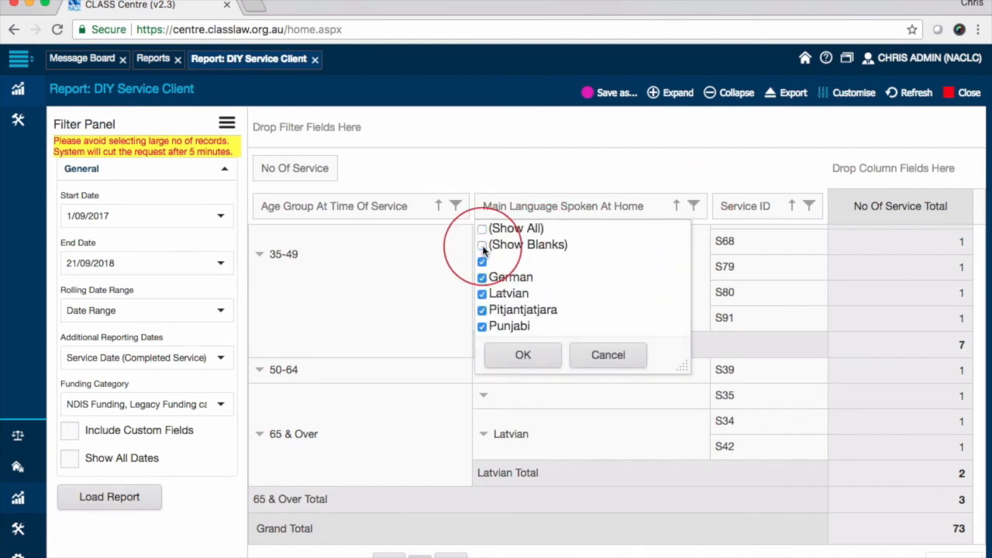
left_click(514, 354)
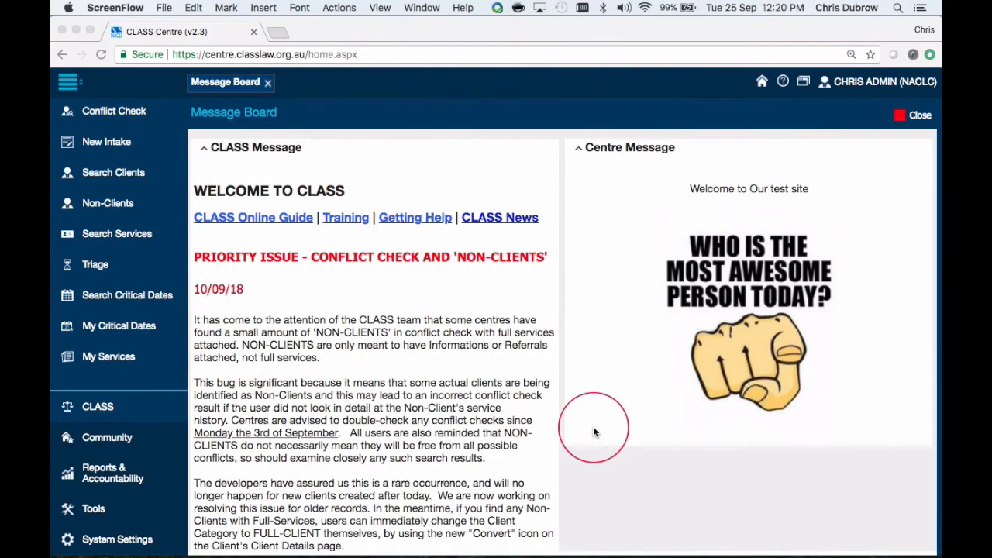
- Open the CLASS Online Guide from the message board and expand its Reporting and Accountability section
left_click(250, 221)
left_click(251, 219)
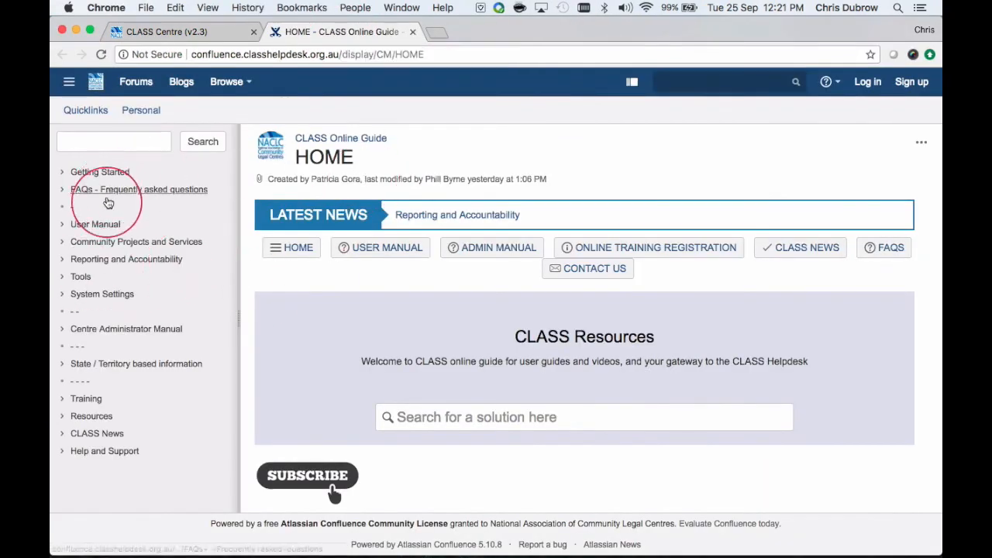
left_click(63, 264)
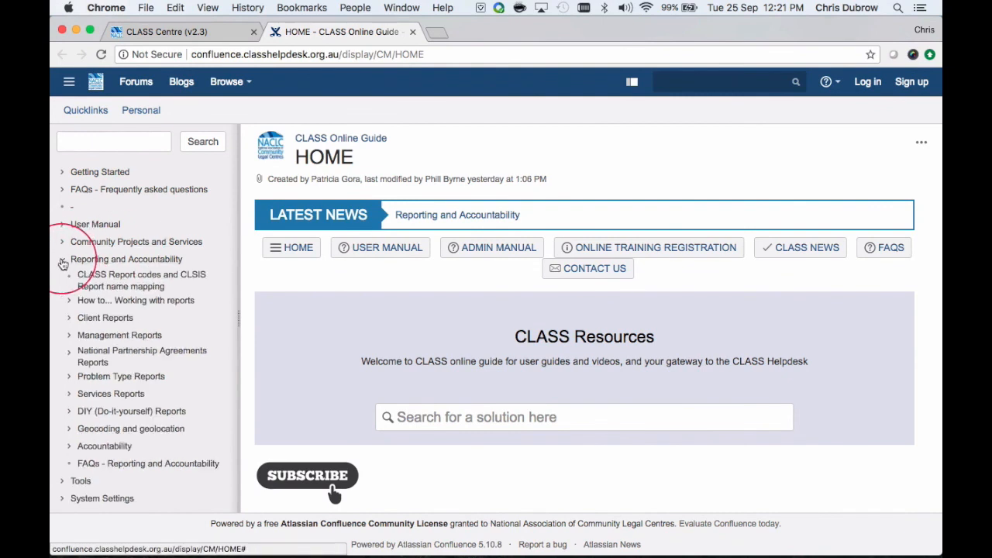
- Expand DIY (Do-it-yourself) Reports and its Recipes - DIY reports topic in the guide to view the available recipes
left_click(68, 413)
scroll(123, 401, "down", 3)
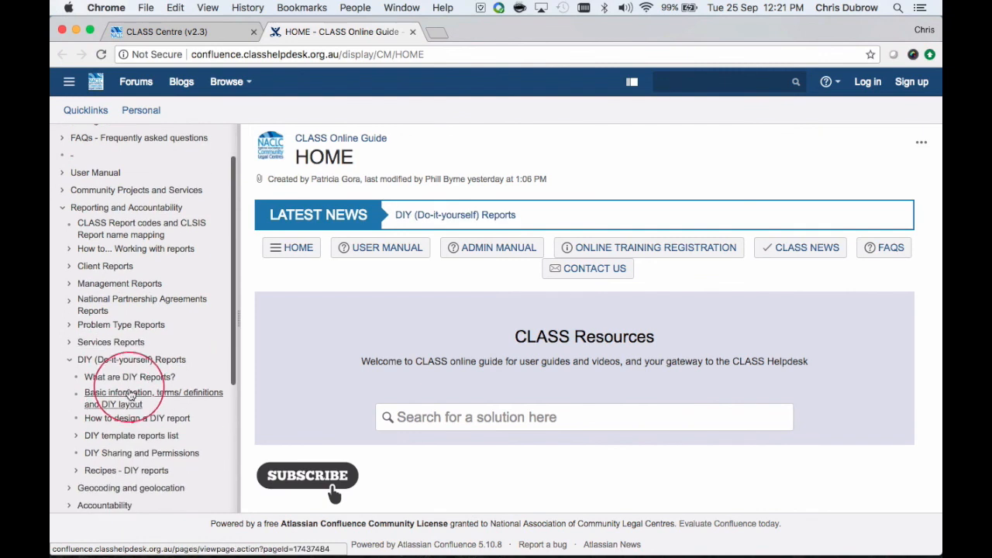
left_click(76, 422)
scroll(90, 400, "down", 4)
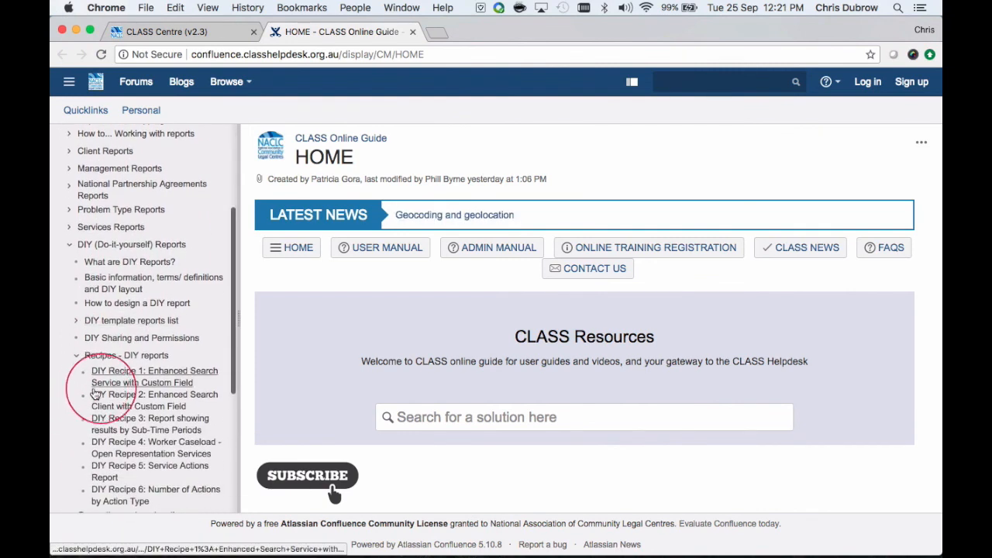